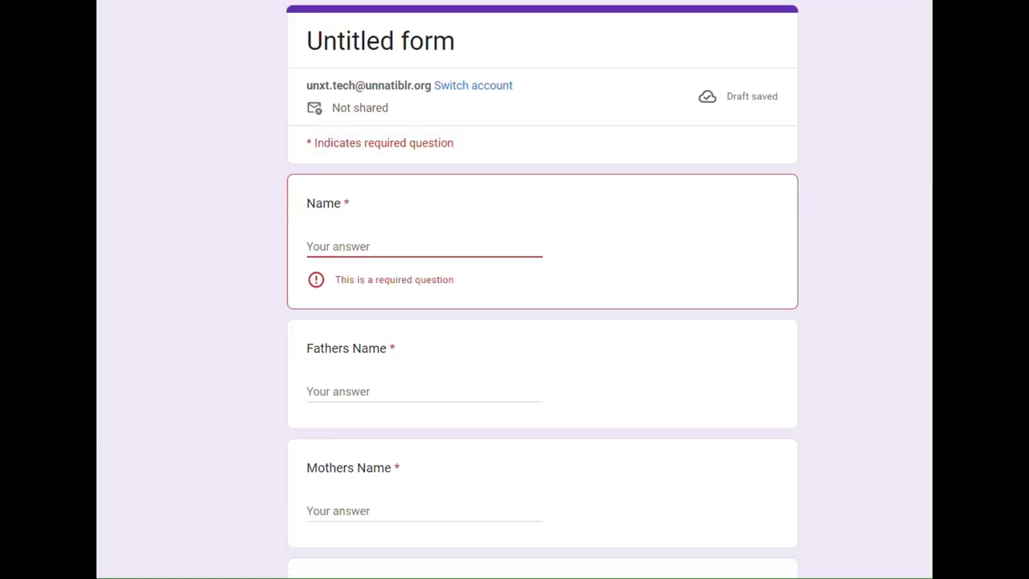
# Step: Enter the applicant's full name in capital letters as the Name answer and check it
pyautogui.click(352, 246)
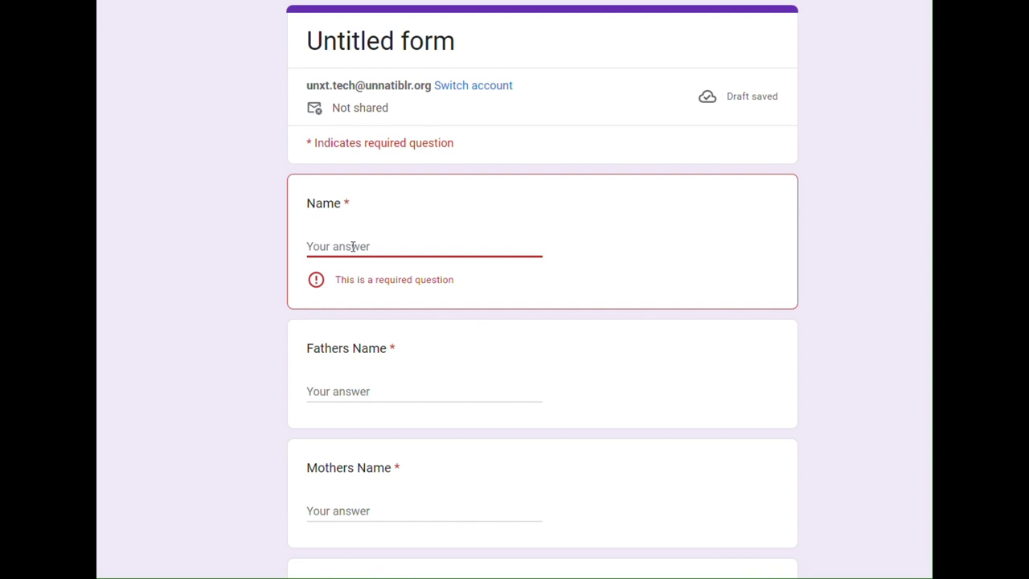
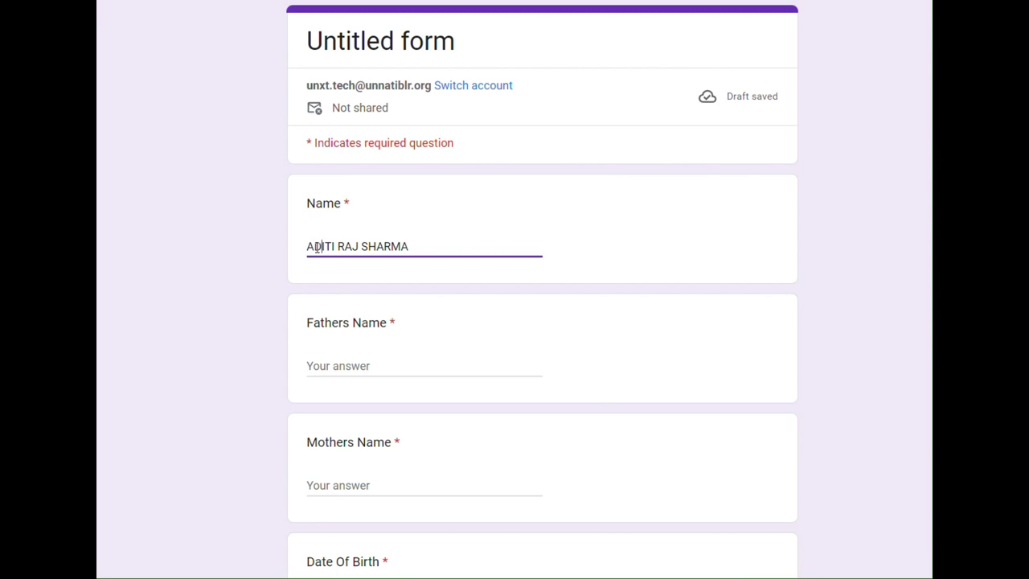
pyautogui.press('Right')
pyautogui.press('Right')
pyautogui.press('Right')
pyautogui.press('Right')
pyautogui.press('Right')
pyautogui.press('Right')
pyautogui.press('Right')
pyautogui.press('Right')
pyautogui.press('Right')
pyautogui.press('Right')
pyautogui.press('Right')
pyautogui.press('Right')
pyautogui.scroll(-1, 425, 237)
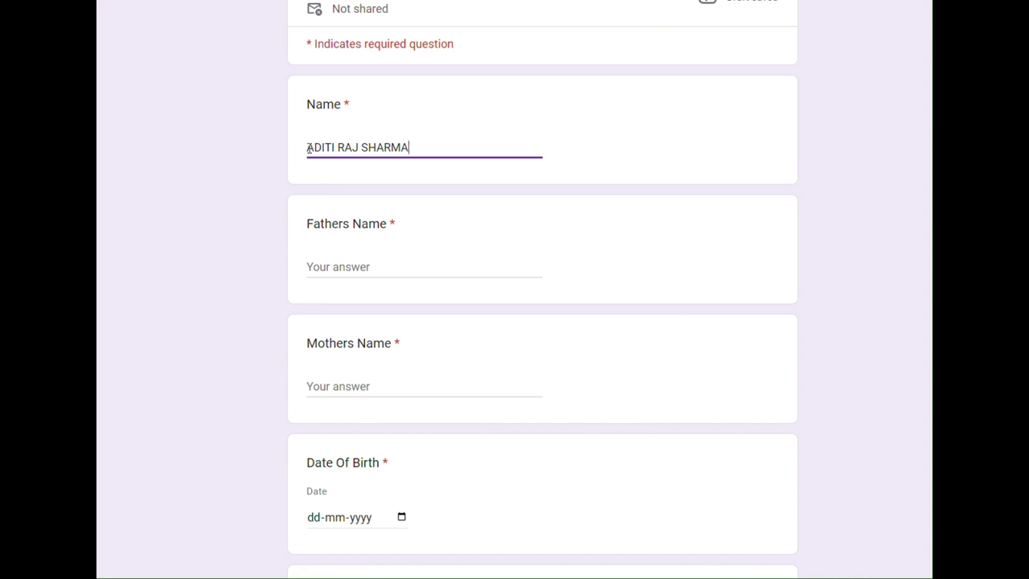
pyautogui.moveTo(308, 148); pyautogui.dragTo(414, 147)
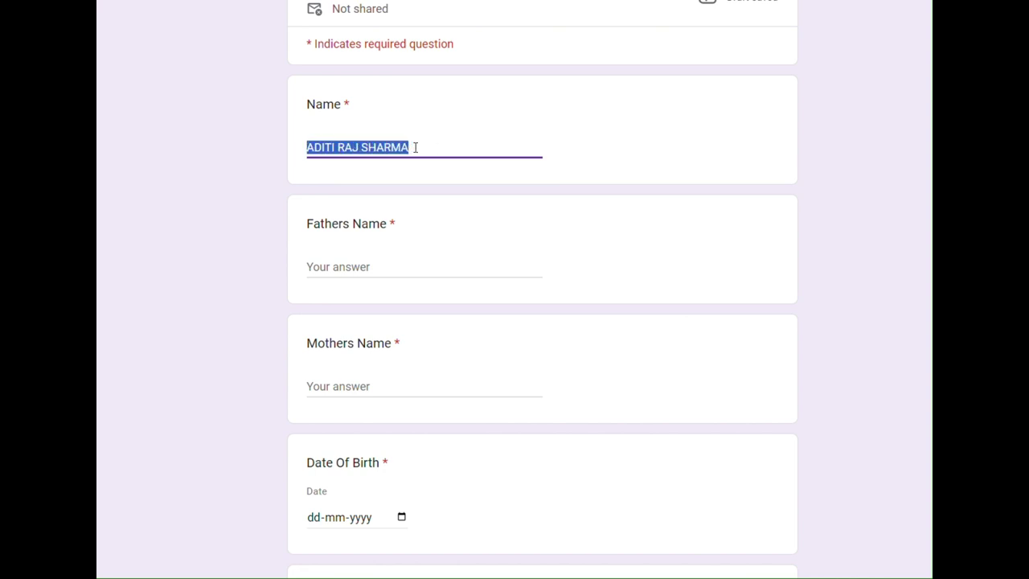
# Step: Fill in the Fathers Name and Mothers Name answers in capital letters
pyautogui.click(333, 267)
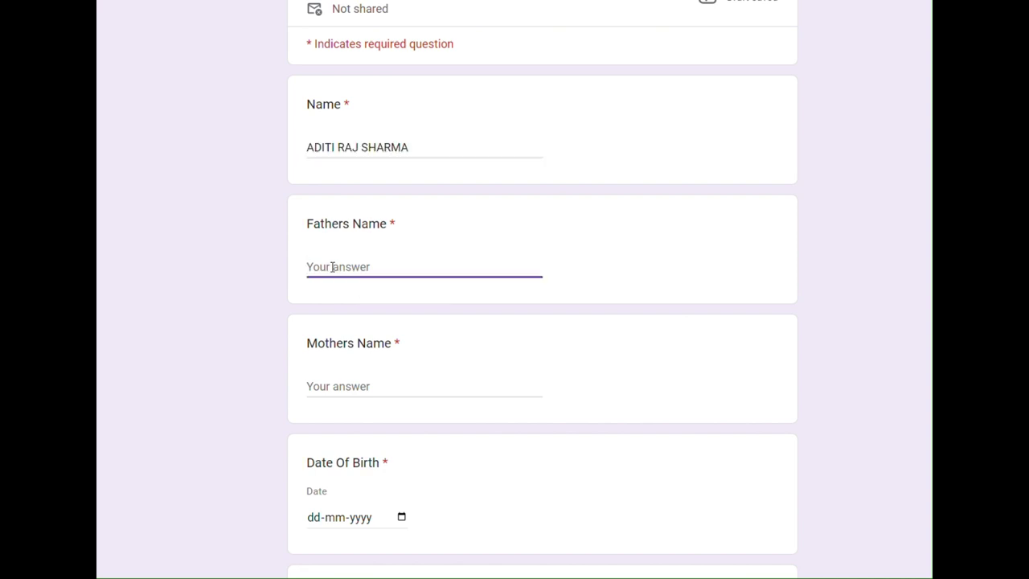
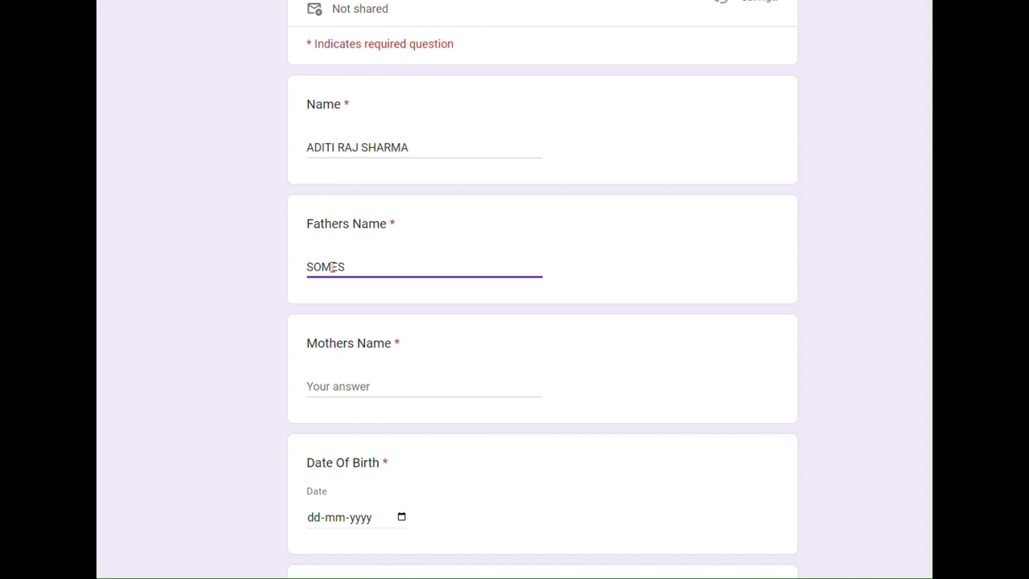
pyautogui.click(323, 376)
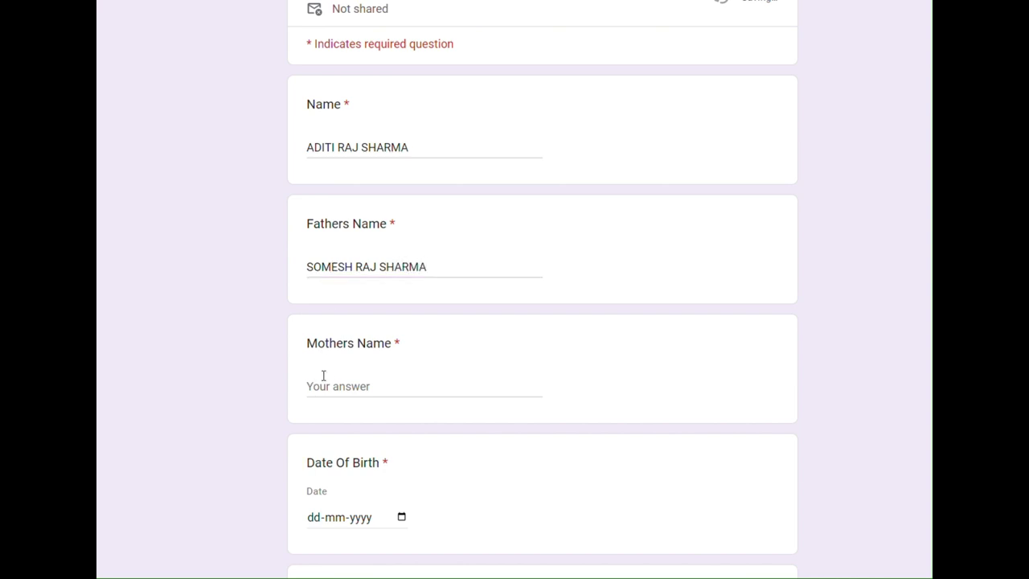
pyautogui.click(325, 380)
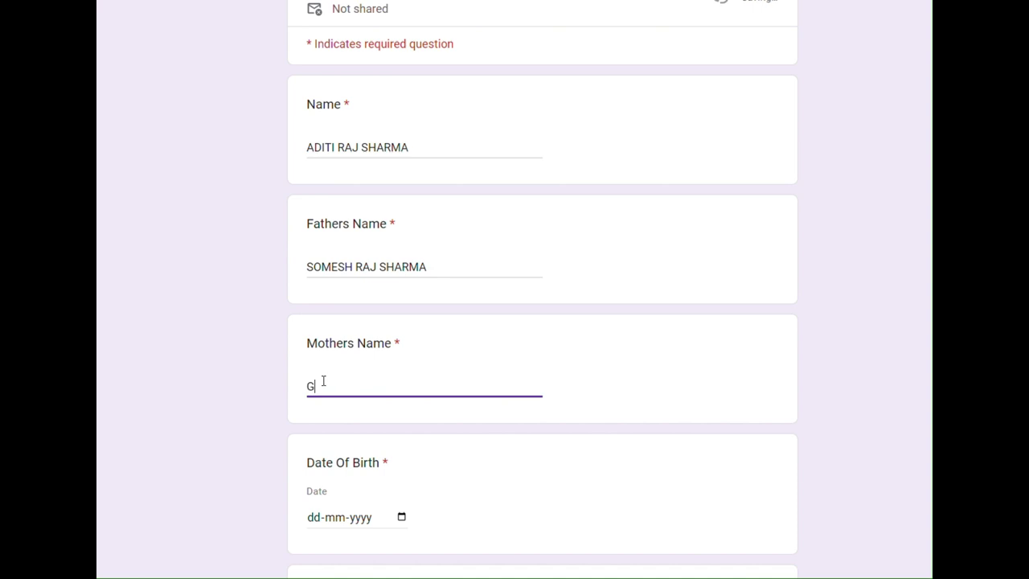
pyautogui.scroll(-2, 322, 386)
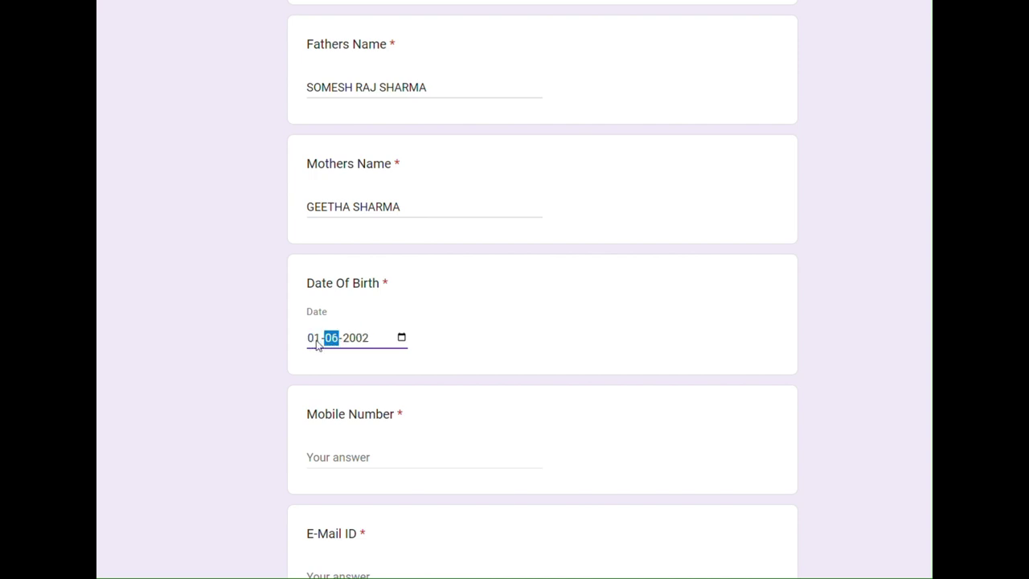
pyautogui.click(314, 338)
pyautogui.click(336, 341)
pyautogui.click(352, 340)
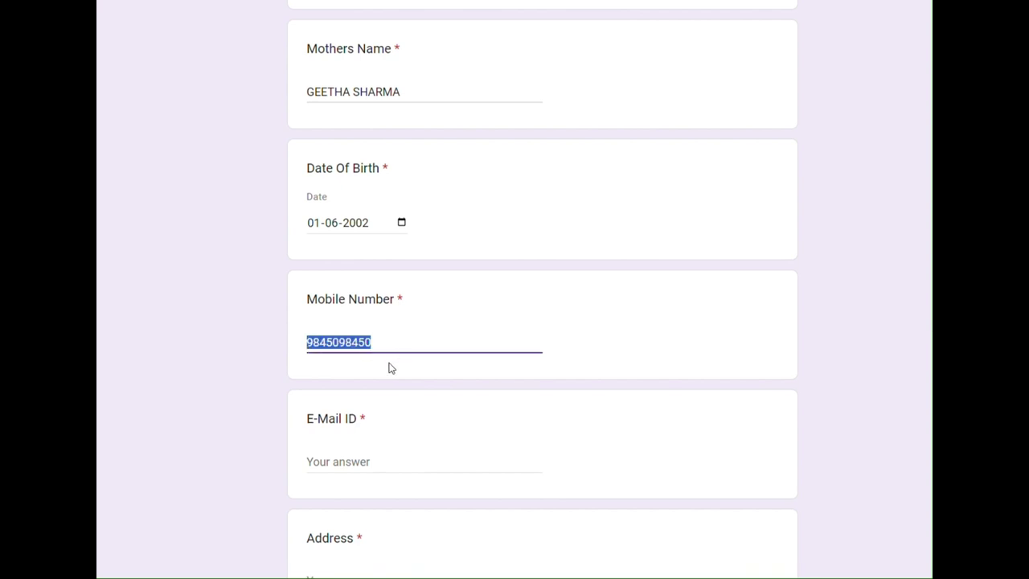
# Step: Type the applicant's e-mail address into the E-Mail ID answer box
pyautogui.click(388, 367)
pyautogui.scroll(-1, 386, 367)
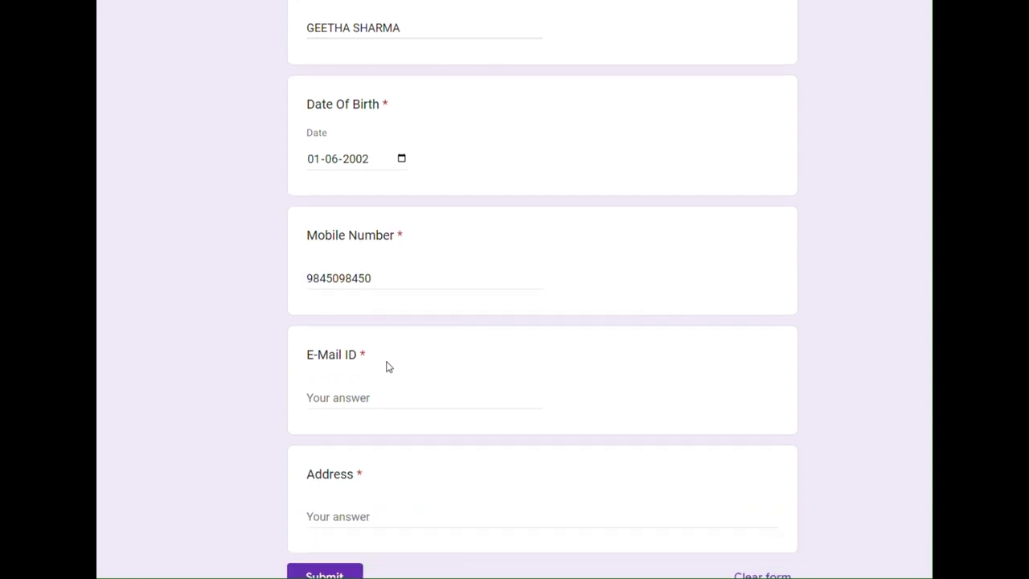
pyautogui.click(348, 395)
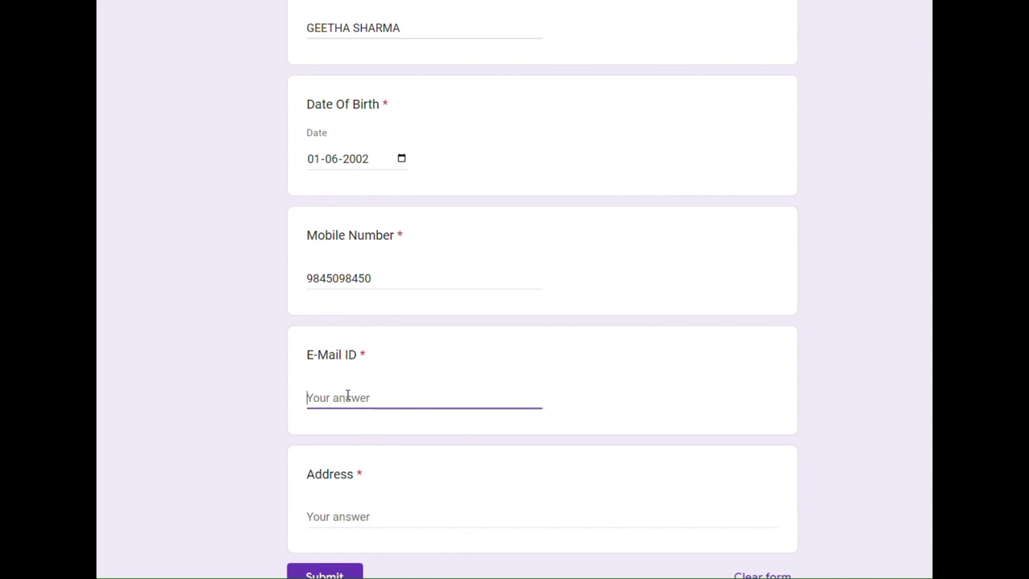
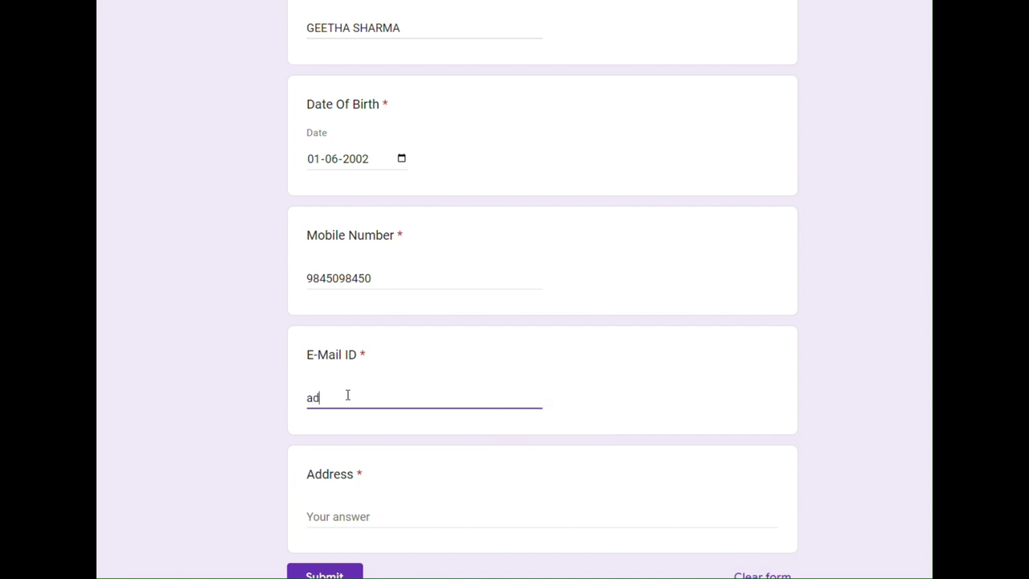
pyautogui.scroll(-1, 393, 397)
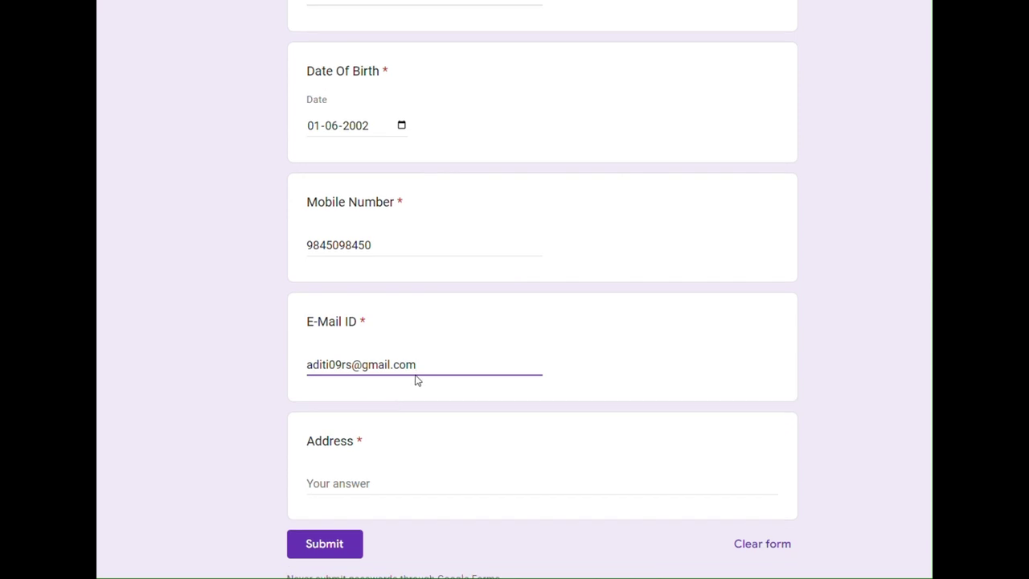
# Step: Review the entered e-mail address by selecting its parts and stepping through it
pyautogui.moveTo(417, 364); pyautogui.dragTo(356, 367)
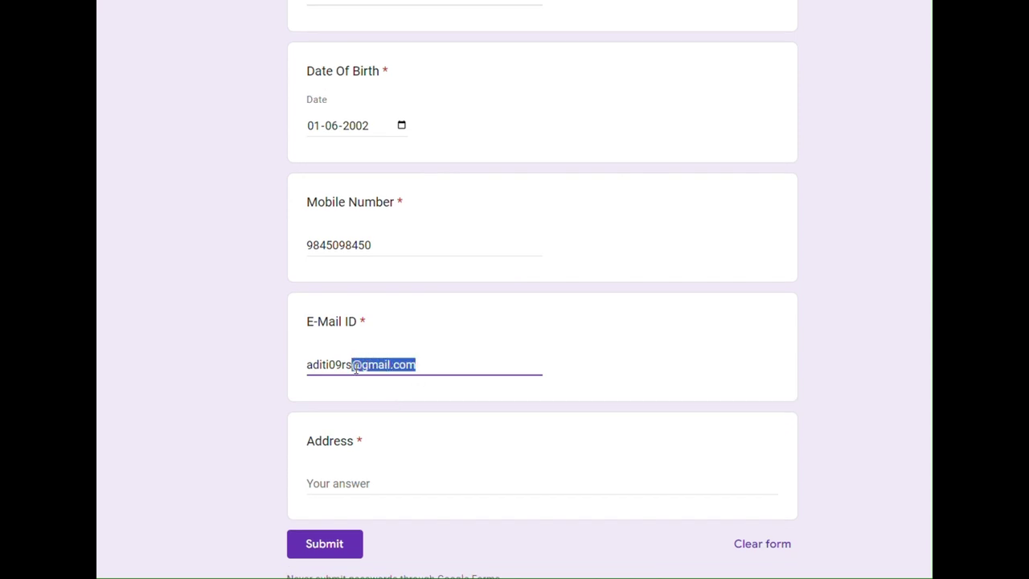
pyautogui.click(453, 364)
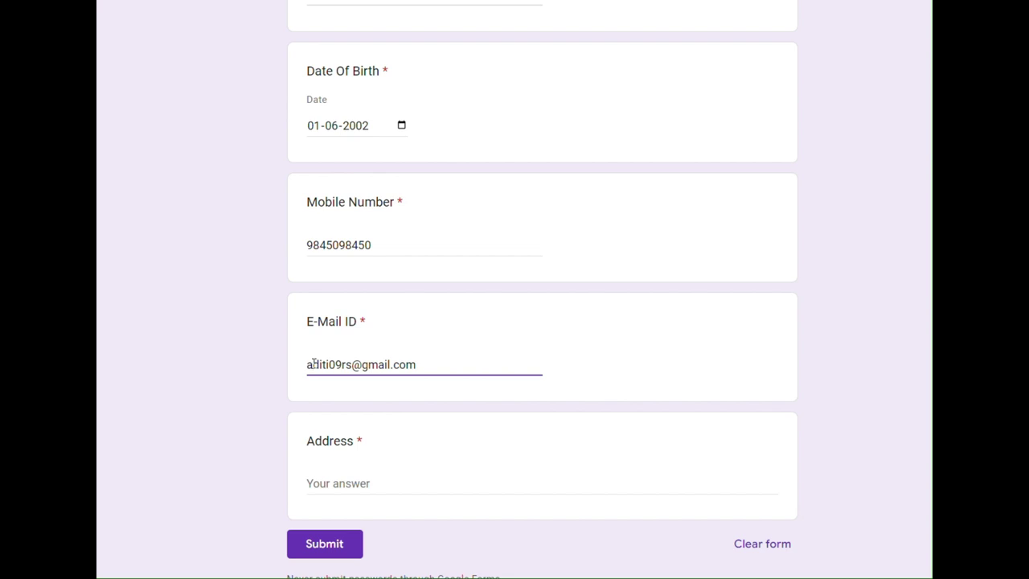
pyautogui.doubleClick(336, 366)
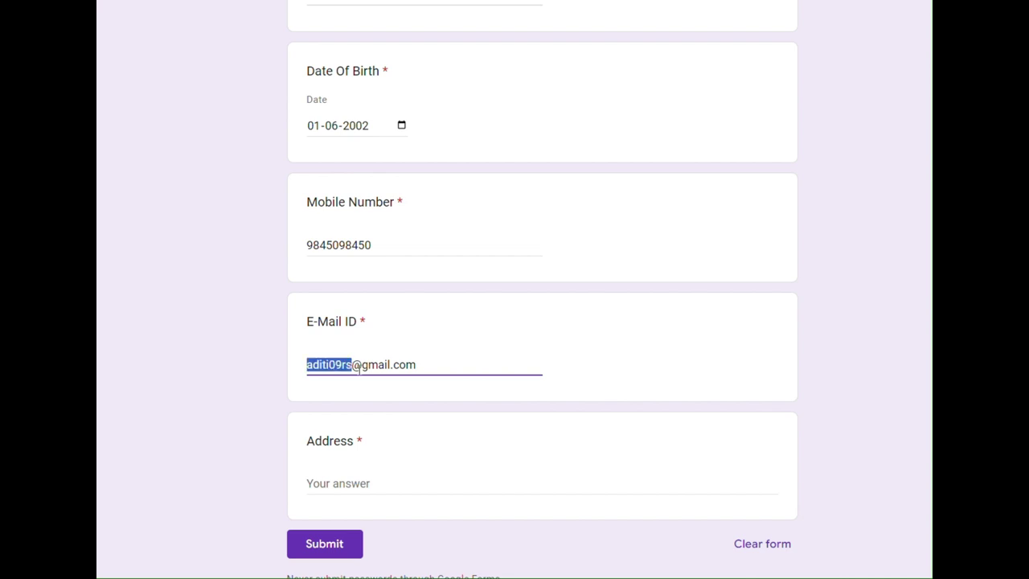
pyautogui.tripleClick(371, 367)
pyautogui.click(432, 364)
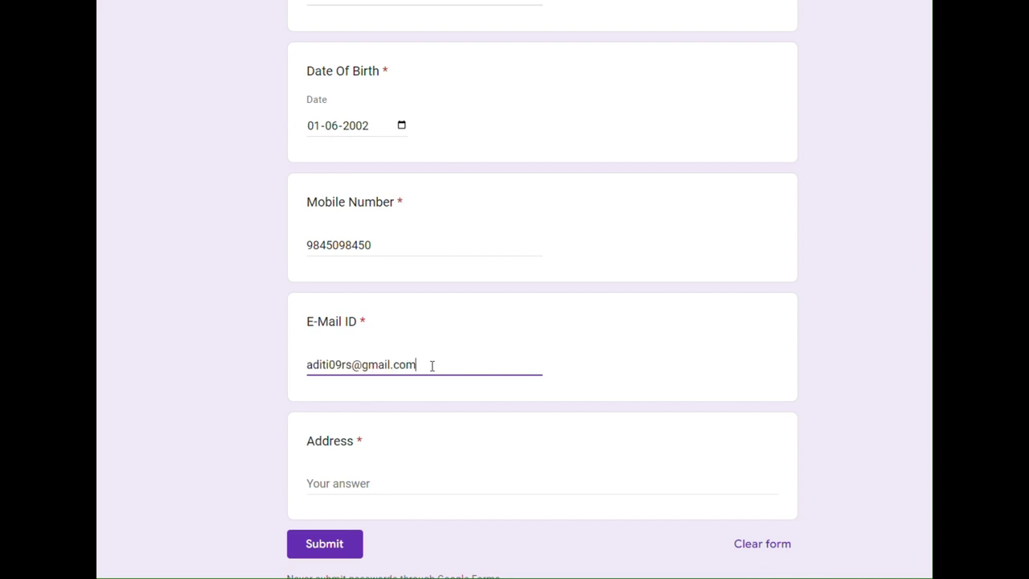
pyautogui.click(307, 365)
pyautogui.press('Right')
pyautogui.press('Right')
pyautogui.press('Right')
pyautogui.press('Right')
pyautogui.press('Right')
pyautogui.press('Right')
pyautogui.press('End')
pyautogui.scroll(-2, 450, 391)
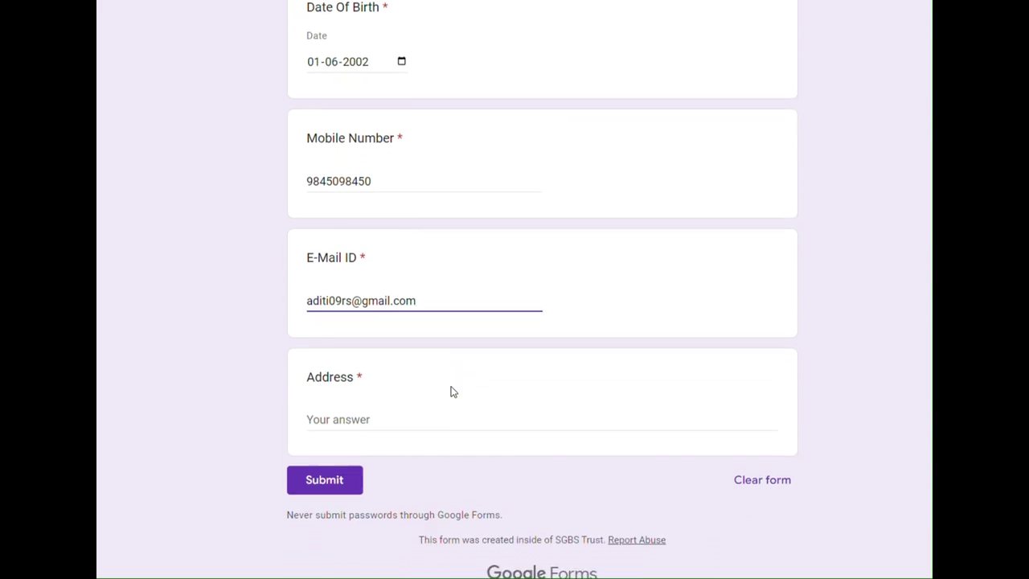
pyautogui.click(361, 402)
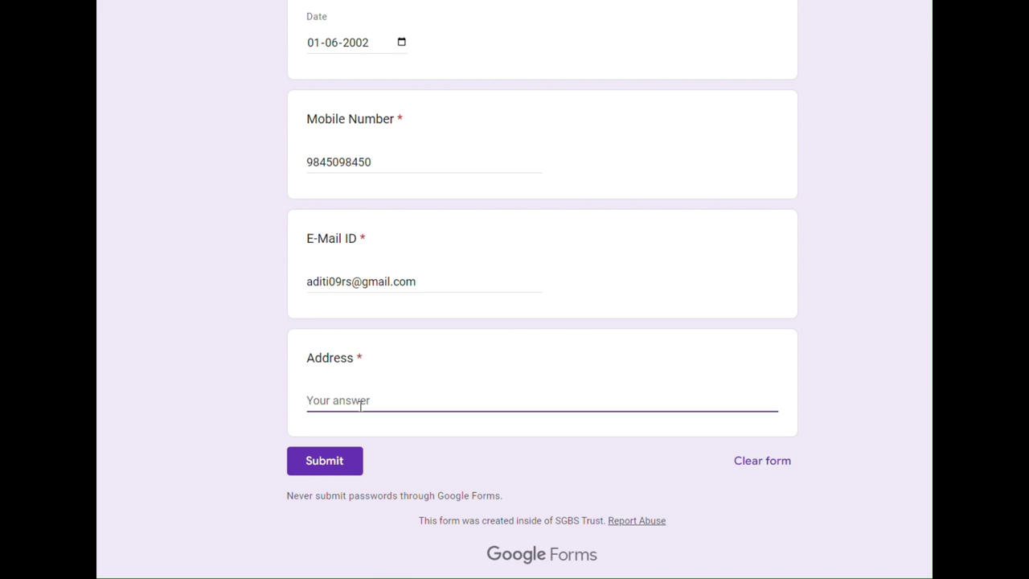
pyautogui.scroll(2, 360, 406)
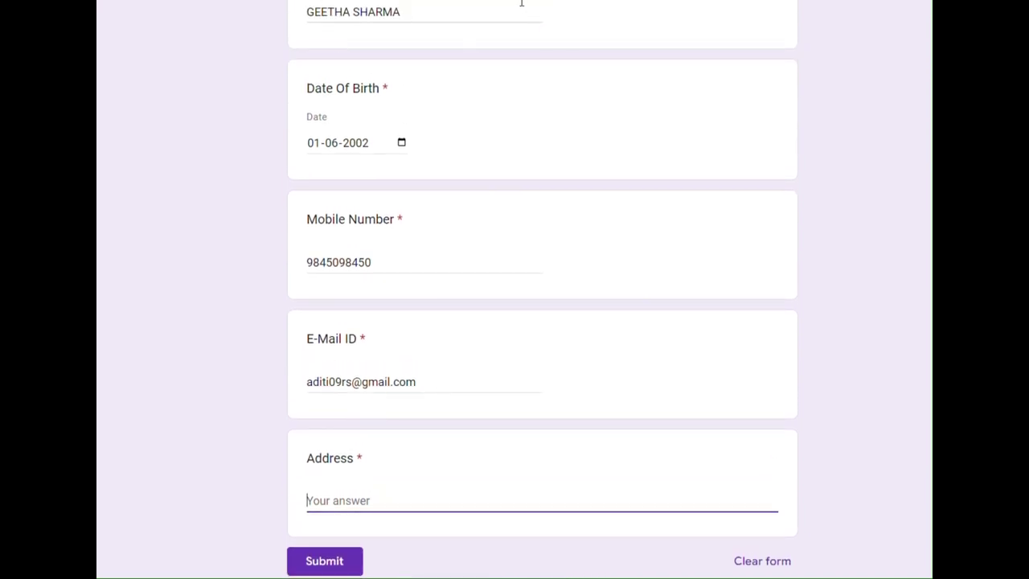
pyautogui.scroll(6, 449, 147)
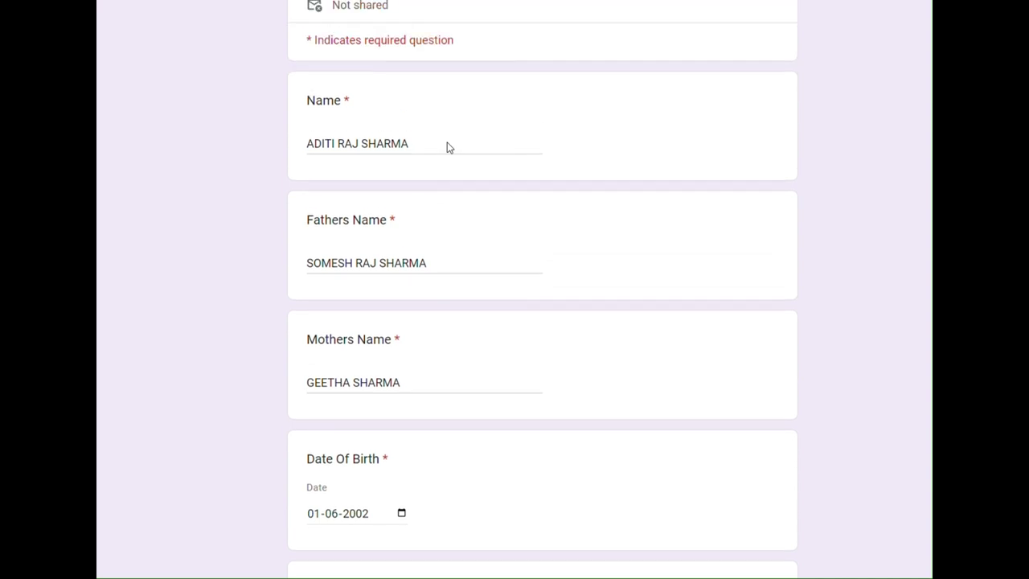